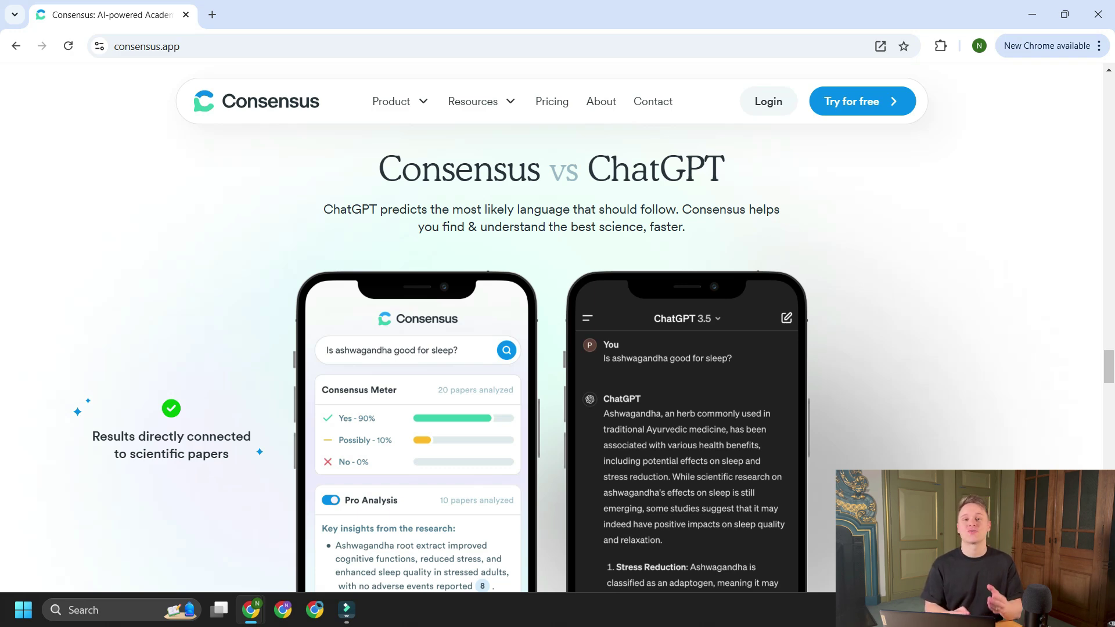
- Scroll the Consensus homepage to the 'Ask the research...' search box and example questions
{"action": "scroll", "coordinate": [557, 325], "scroll_direction": "down", "scroll_amount": 2}
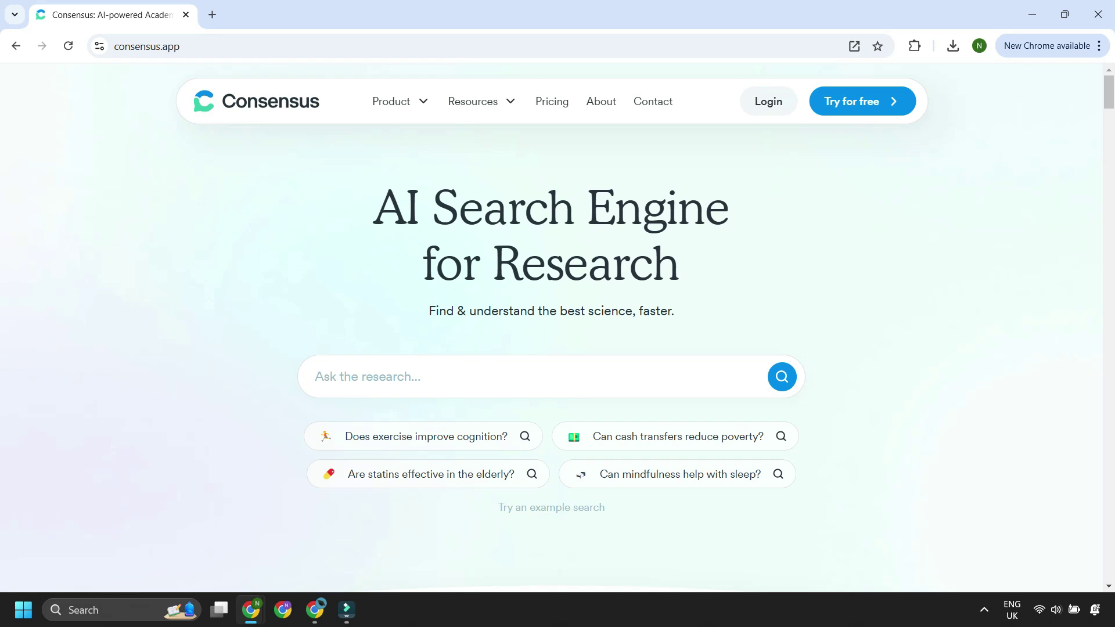
- Try the 'Does exercise improve cognition?' example, log in, and begin entering the PhD challenges question
{"action": "left_click", "coordinate": [426, 436]}
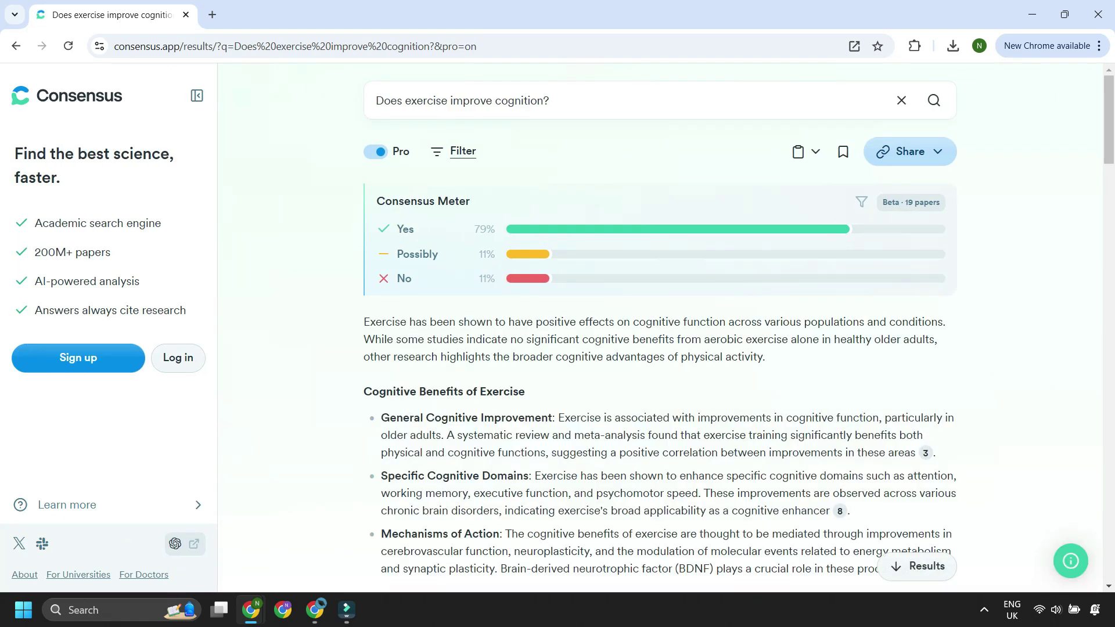
{"action": "left_click", "coordinate": [178, 359]}
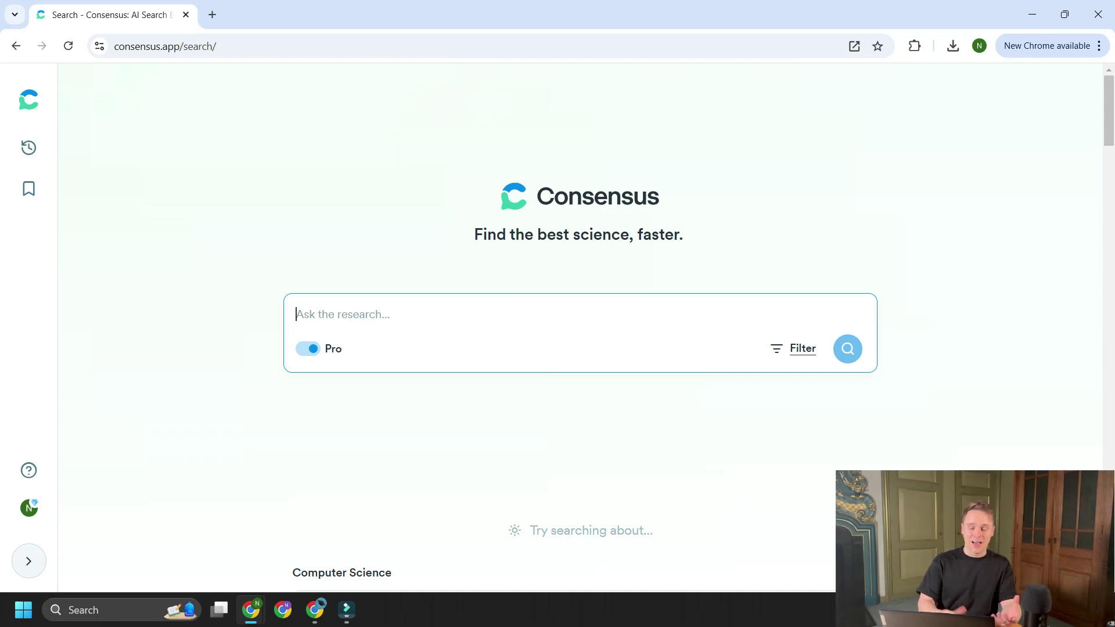
{"action": "type", "text": "What are the comm"}
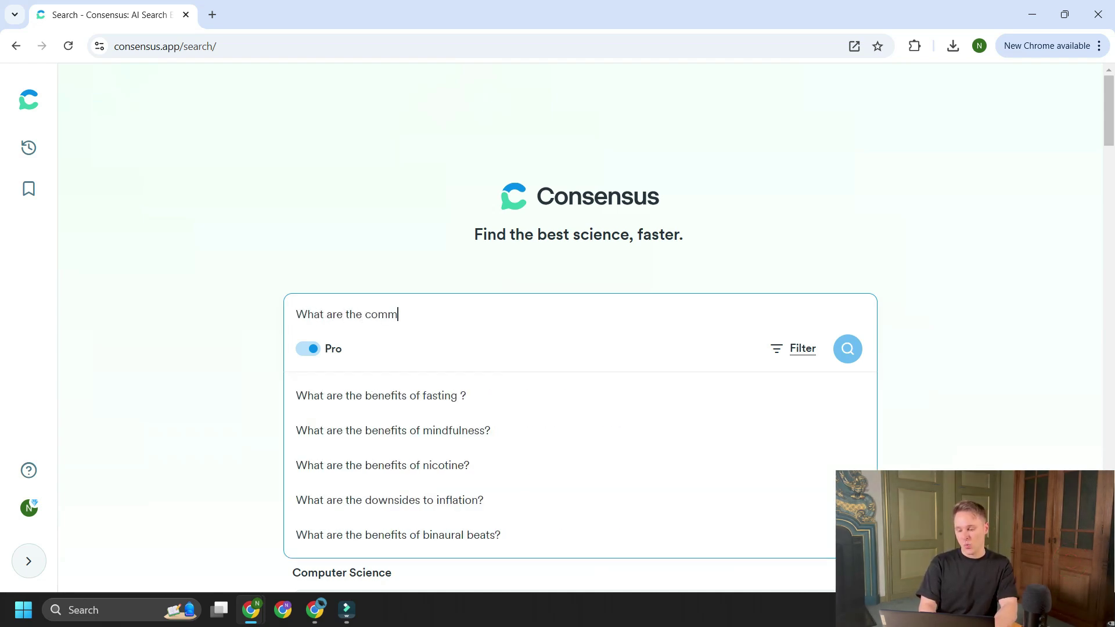
{"action": "type", "text": "on challenges faced by"}
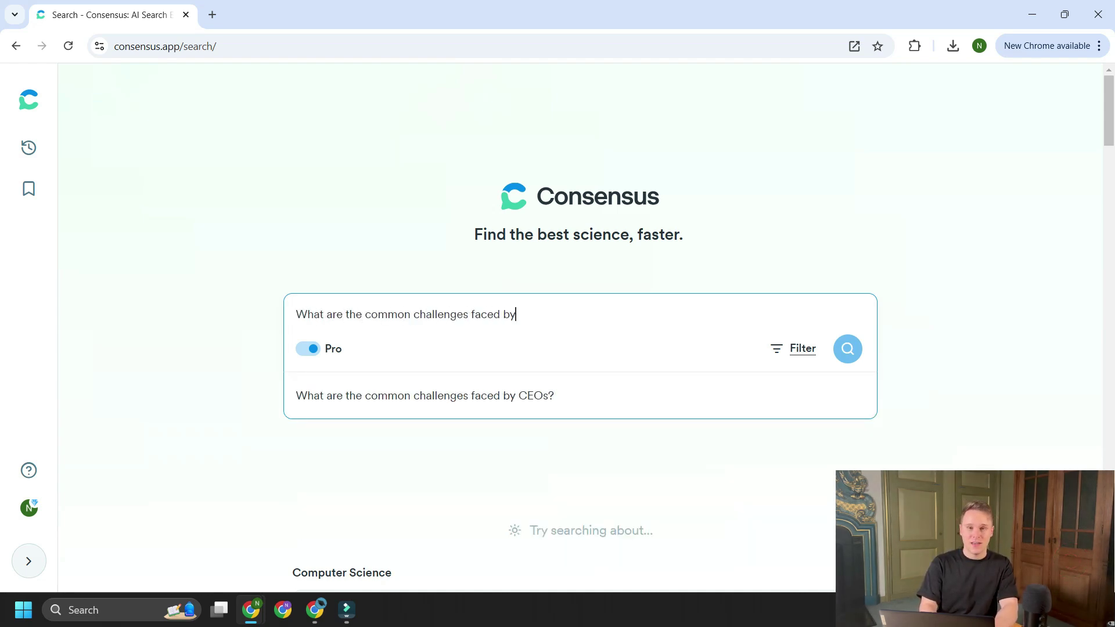
{"action": "type", "text": " PhD students?"}
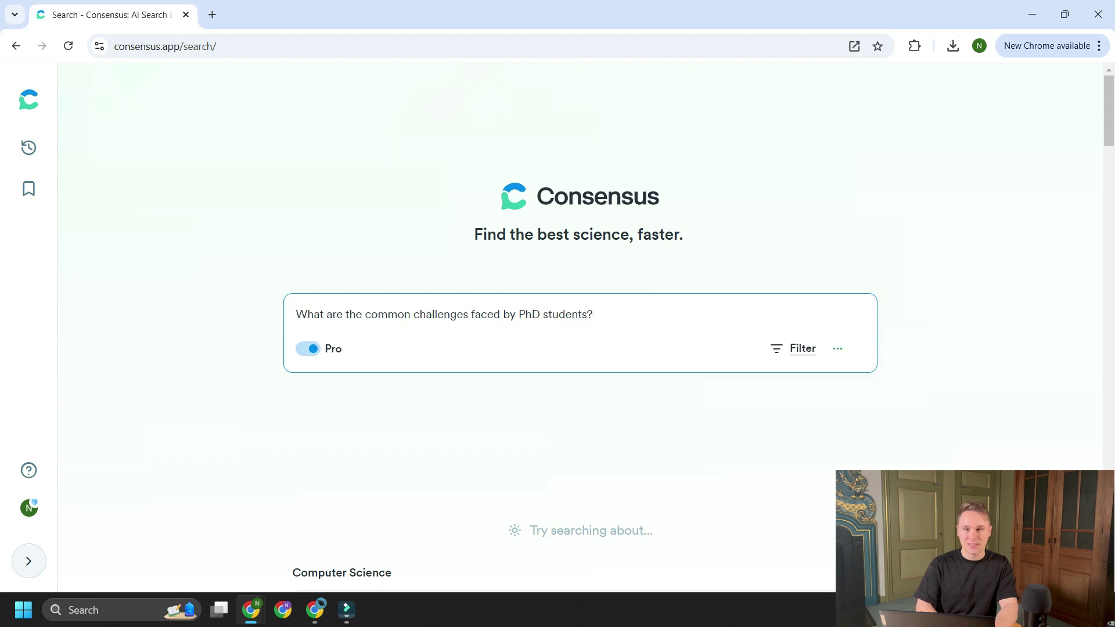
- Submit the question 'What are the common challenges faced by PhD students?'
{"action": "key", "text": "Return"}
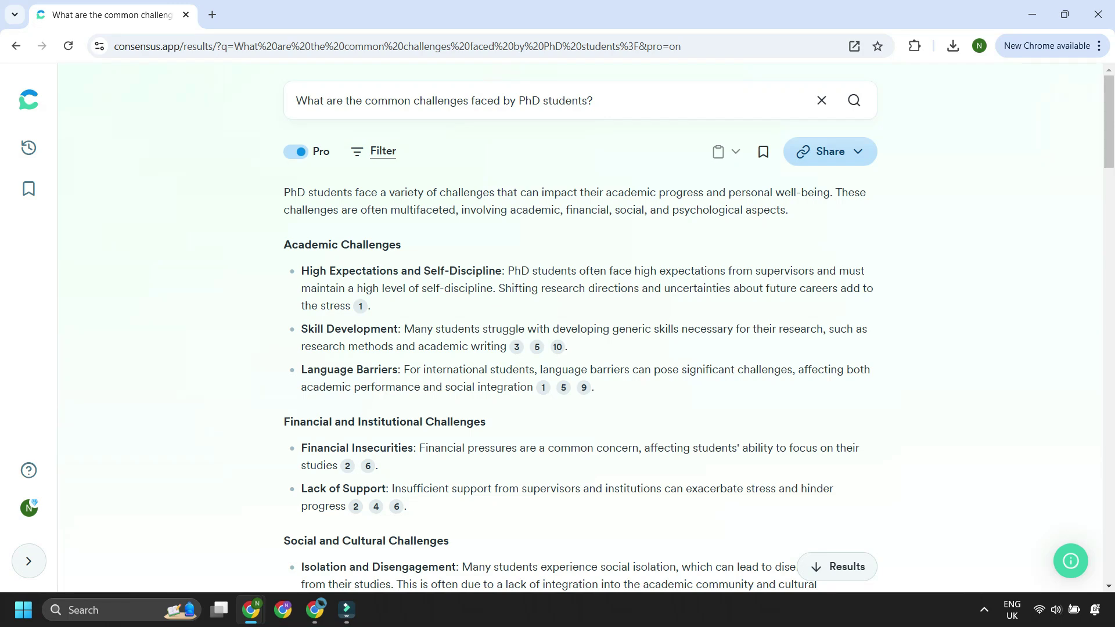
{"action": "scroll", "coordinate": [582, 325], "scroll_direction": "down", "scroll_amount": 7}
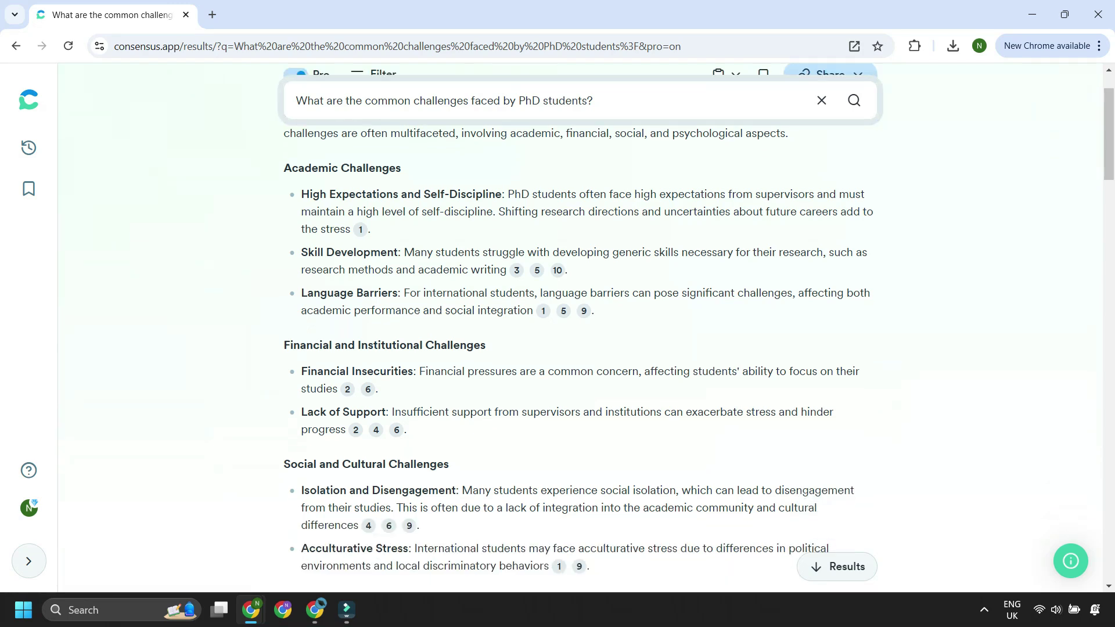
{"action": "scroll", "coordinate": [581, 325], "scroll_direction": "down", "scroll_amount": 5}
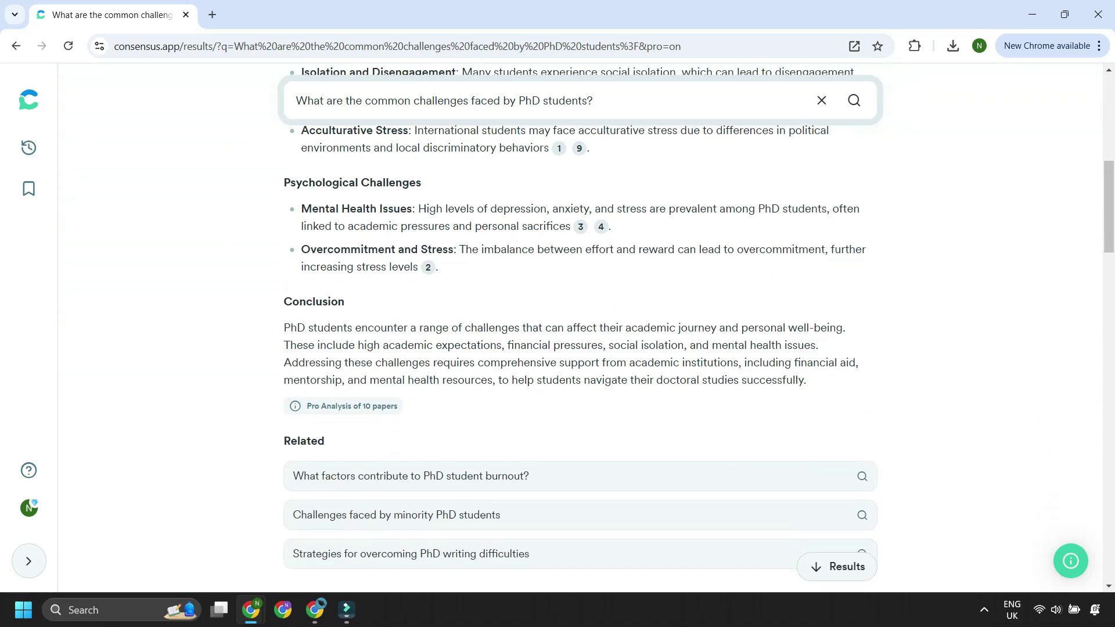
{"action": "scroll", "coordinate": [582, 325], "scroll_direction": "up", "scroll_amount": 8}
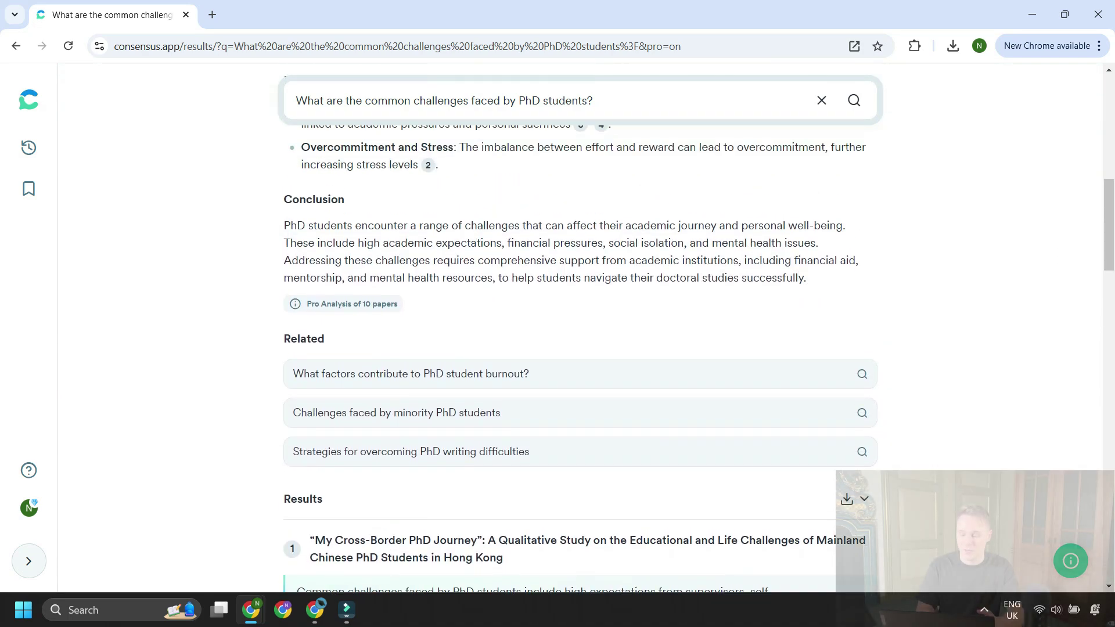
{"action": "scroll", "coordinate": [581, 325], "scroll_direction": "up", "scroll_amount": 4}
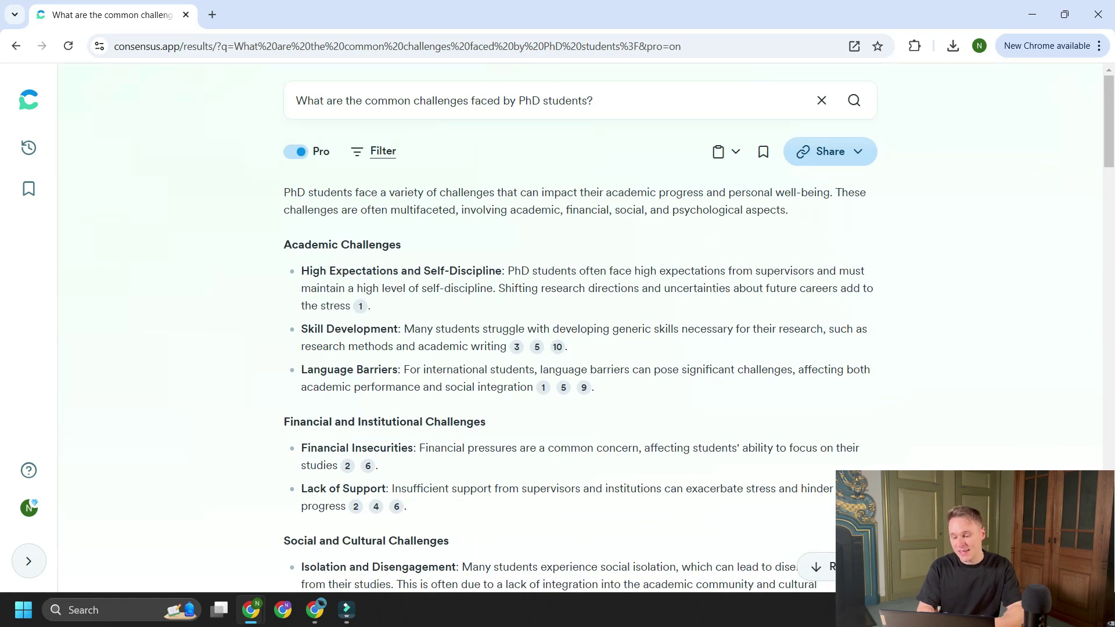
{"action": "scroll", "coordinate": [581, 325], "scroll_direction": "down", "scroll_amount": 2}
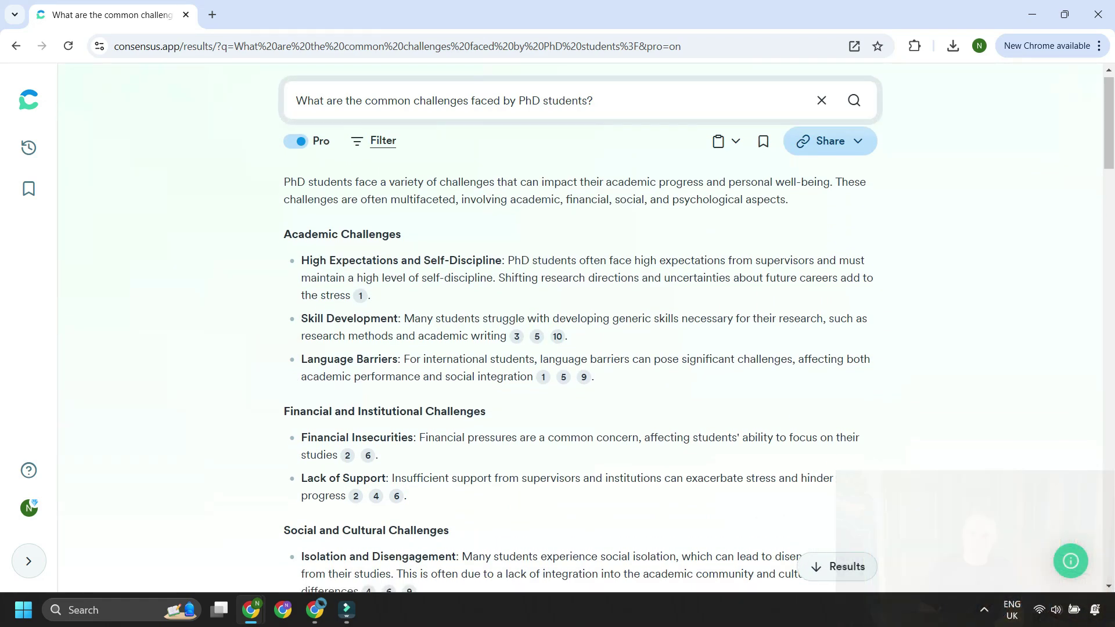
{"action": "scroll", "coordinate": [581, 325], "scroll_direction": "down", "scroll_amount": 3}
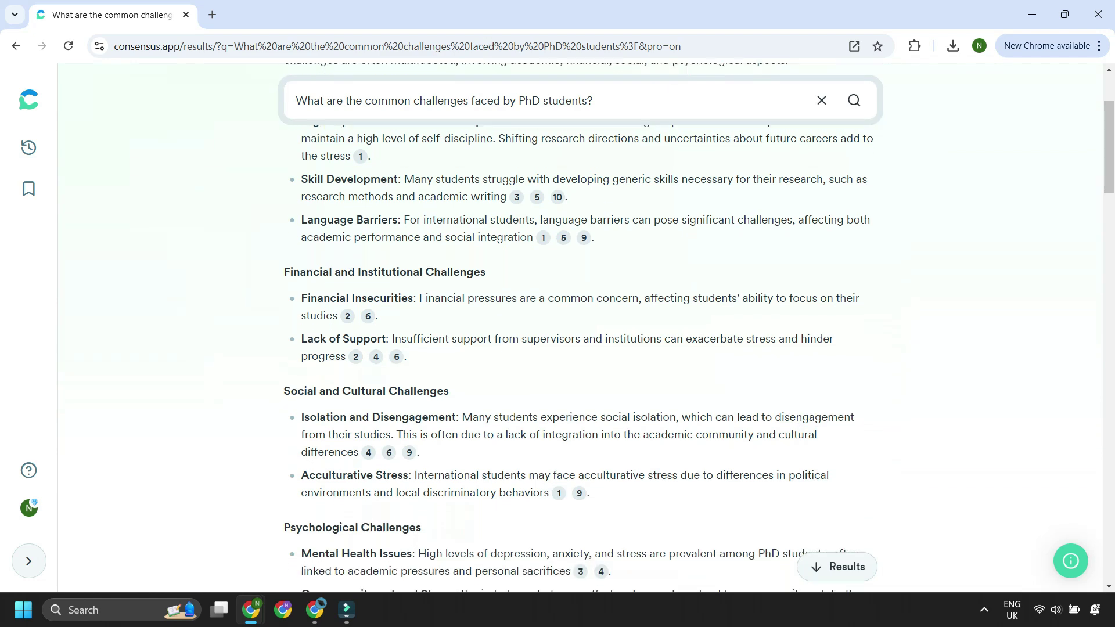
{"action": "scroll", "coordinate": [582, 326], "scroll_direction": "down", "scroll_amount": 3}
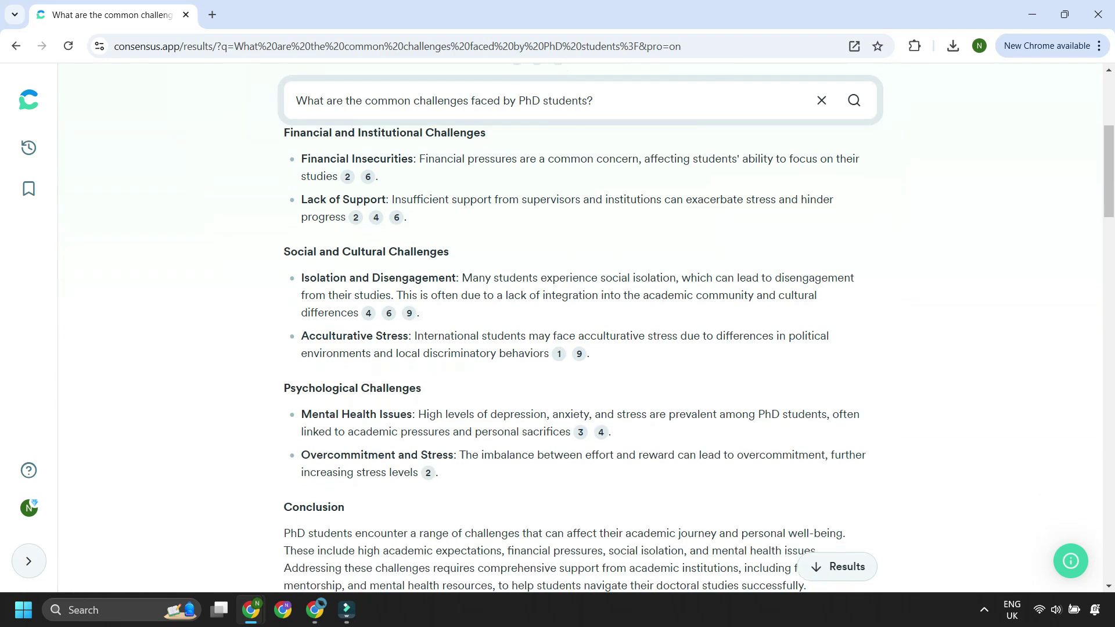
{"action": "scroll", "coordinate": [580, 325], "scroll_direction": "down", "scroll_amount": 1}
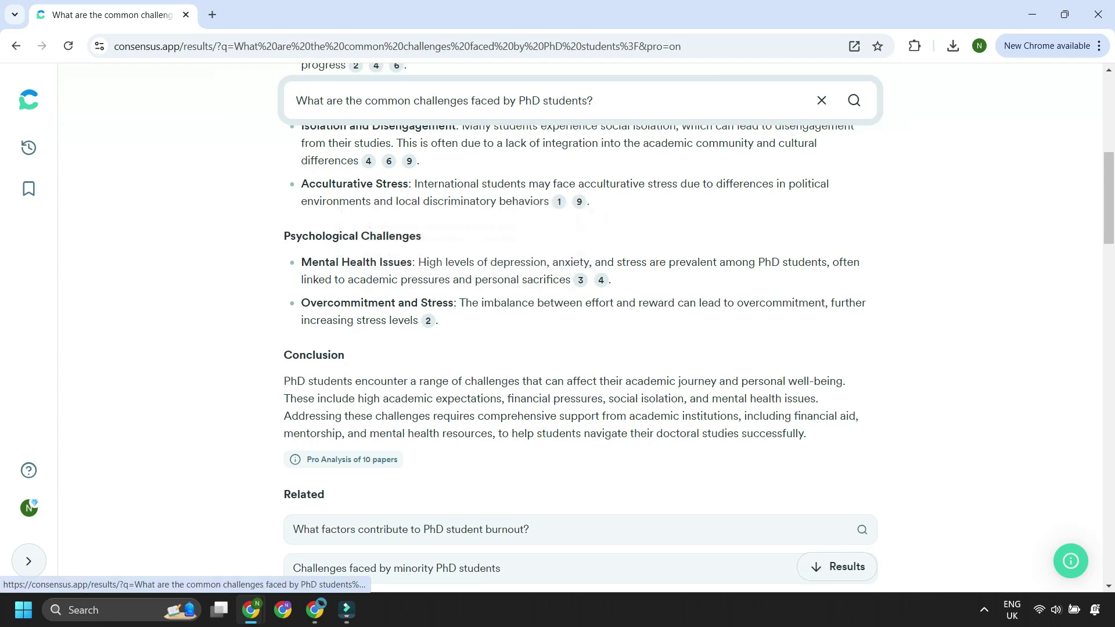
{"action": "mouse_move", "coordinate": [580, 201]}
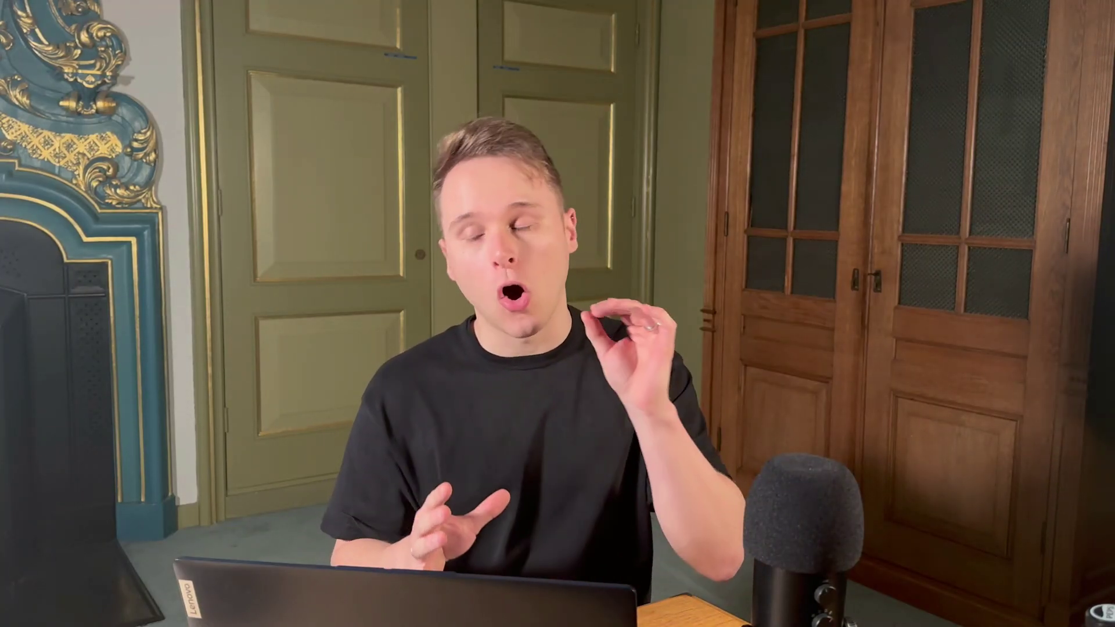
- Scroll through the result papers, zoom in, and show the Study Snapshot for paper 1
{"action": "scroll", "coordinate": [582, 325], "scroll_direction": "down", "scroll_amount": 3}
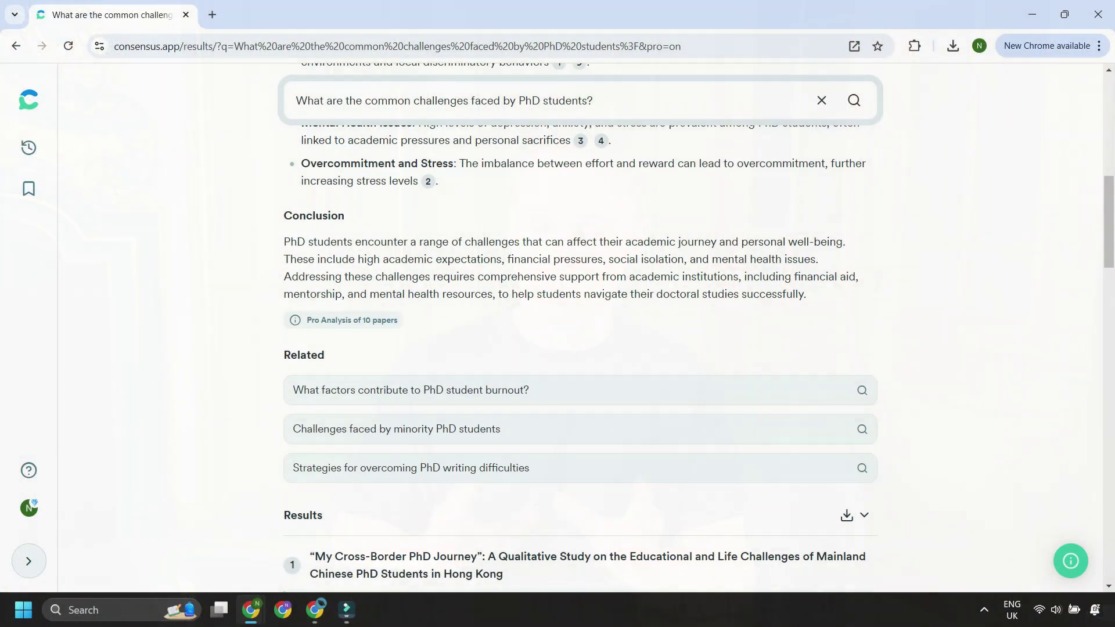
{"action": "scroll", "coordinate": [582, 325], "scroll_direction": "down", "scroll_amount": 3}
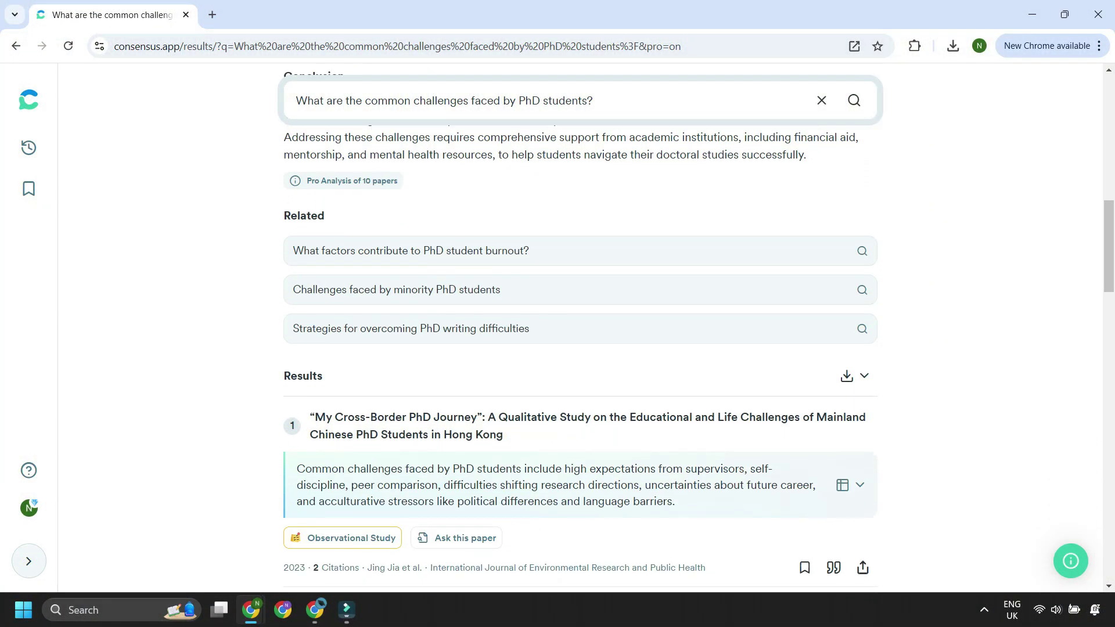
{"action": "scroll", "coordinate": [582, 325], "scroll_direction": "down", "scroll_amount": 3}
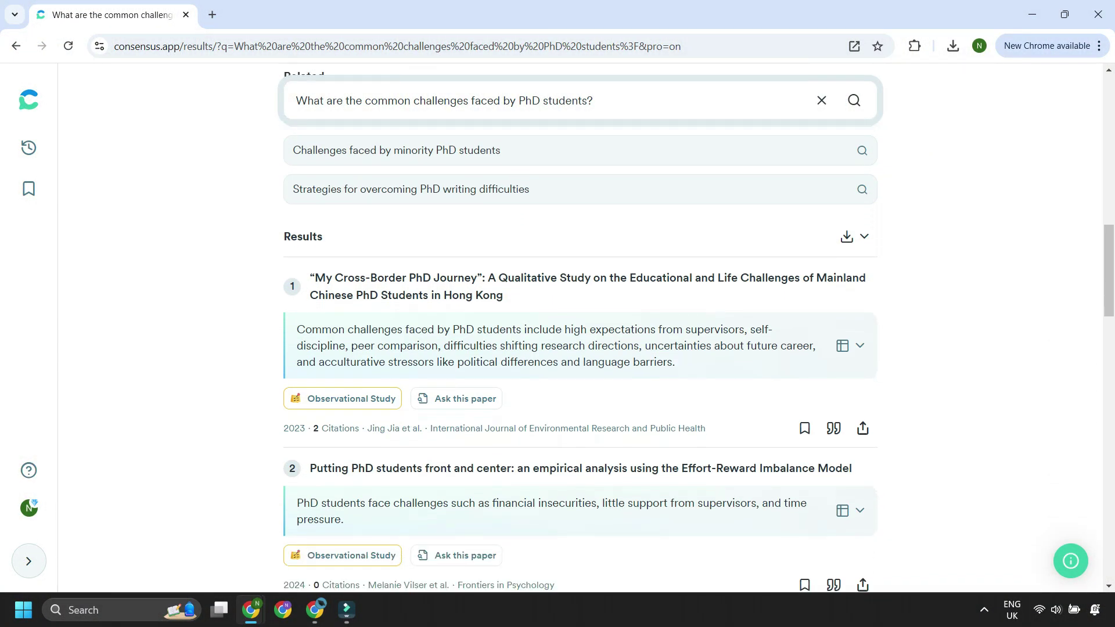
{"action": "scroll", "coordinate": [581, 325], "scroll_direction": "down", "scroll_amount": 2}
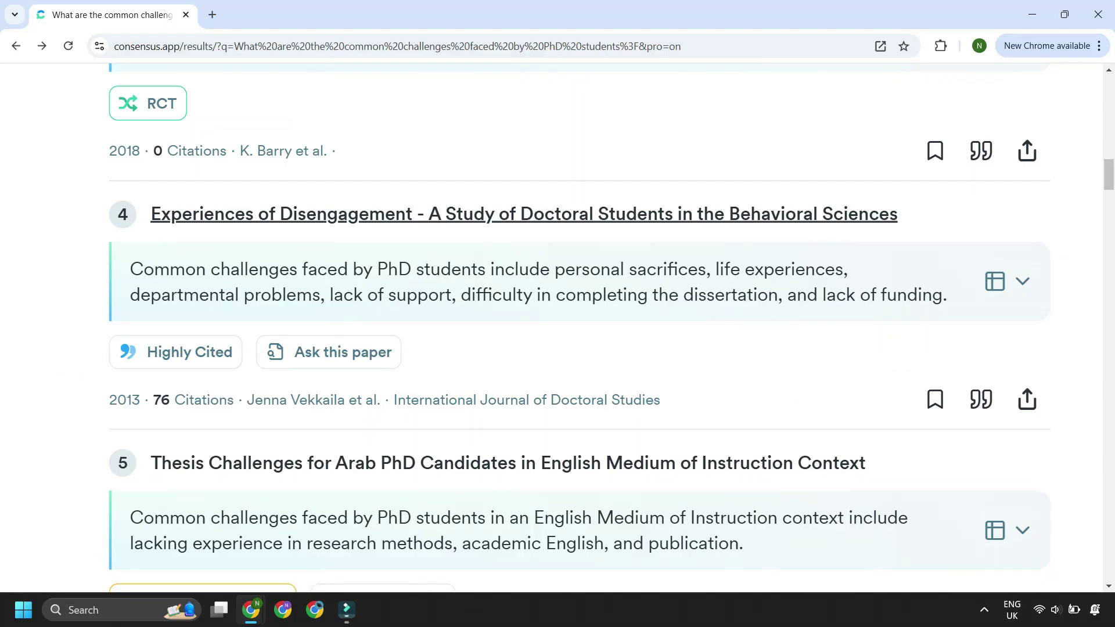
{"action": "scroll", "coordinate": [558, 325], "scroll_direction": "down", "scroll_amount": 1}
{"action": "key", "text": "ctrl+plus"}
{"action": "key", "text": "ctrl+plus"}
{"action": "key", "text": "ctrl+plus"}
{"action": "key", "text": "ctrl+plus"}
{"action": "key", "text": "ctrl+plus"}
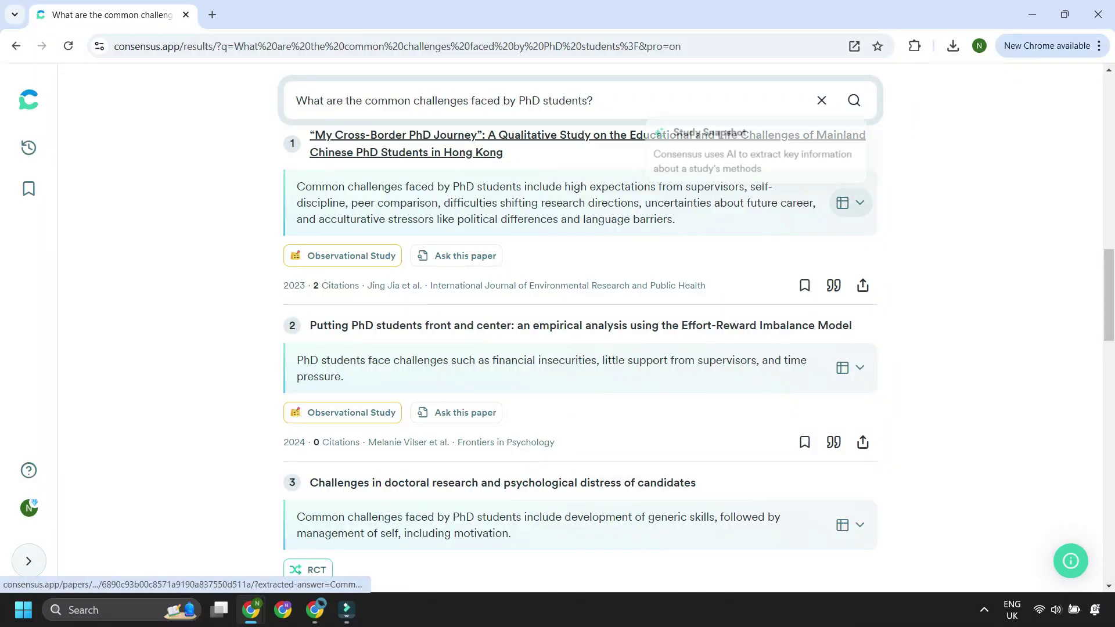
{"action": "left_click", "coordinate": [849, 203]}
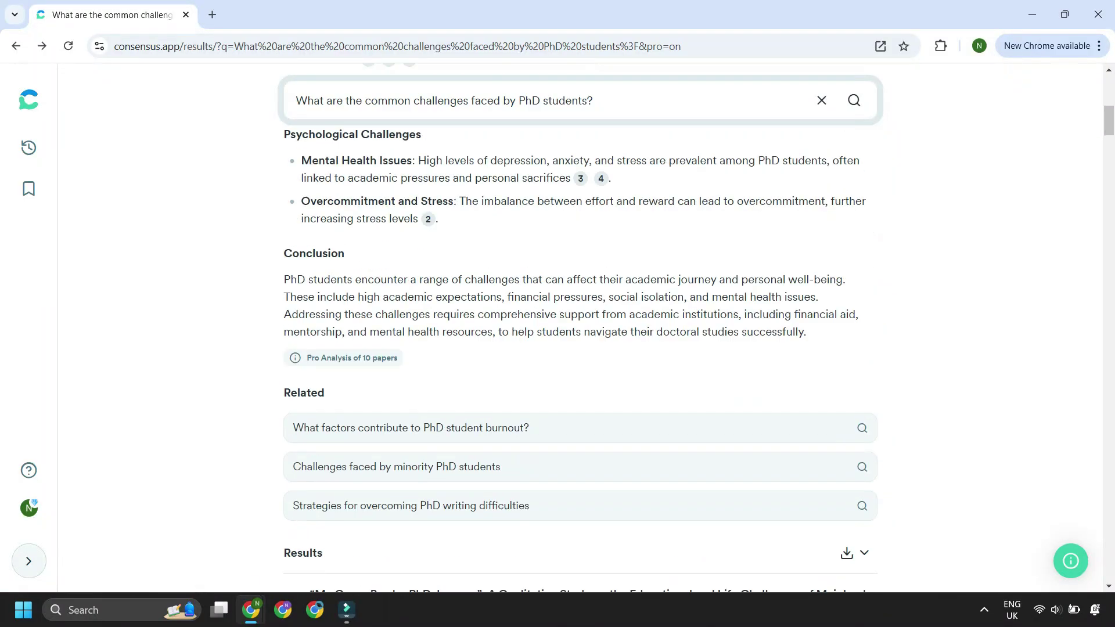
{"action": "scroll", "coordinate": [582, 332], "scroll_direction": "up", "scroll_amount": 15}
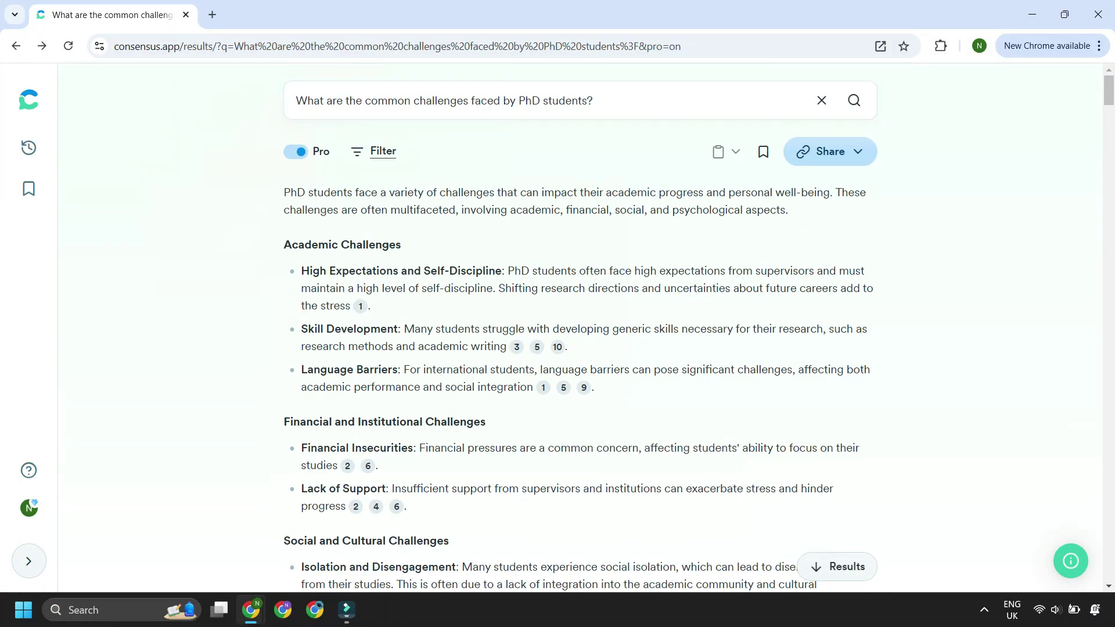
- In the filter panel, expand Methods and tick Observational Study
{"action": "left_click", "coordinate": [374, 151]}
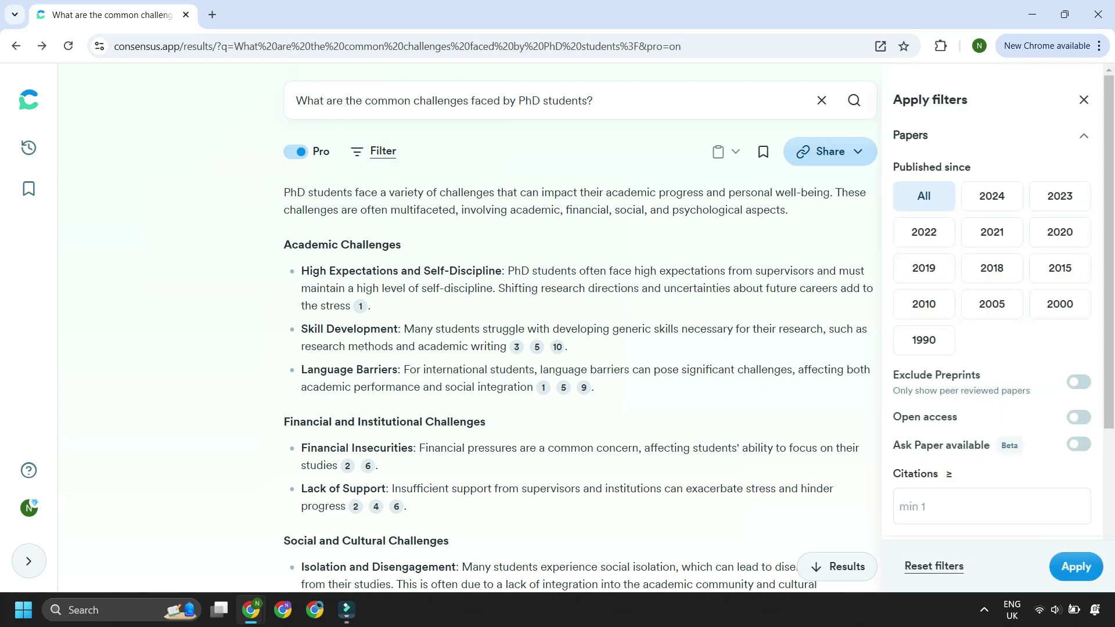
{"action": "scroll", "coordinate": [992, 303], "scroll_direction": "down", "scroll_amount": 3}
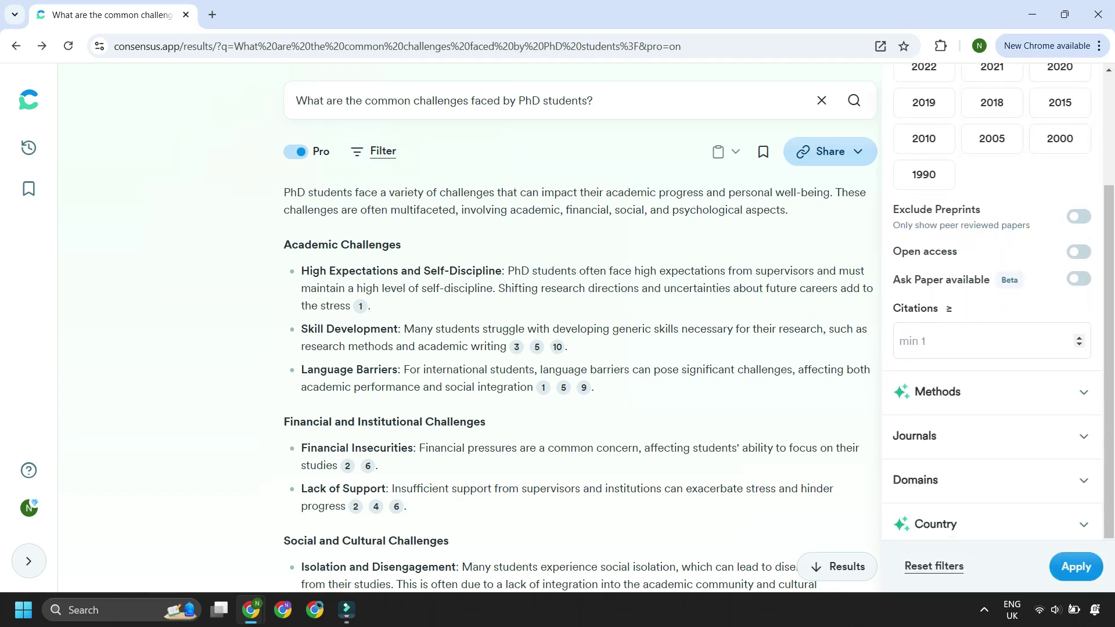
{"action": "left_click", "coordinate": [937, 391]}
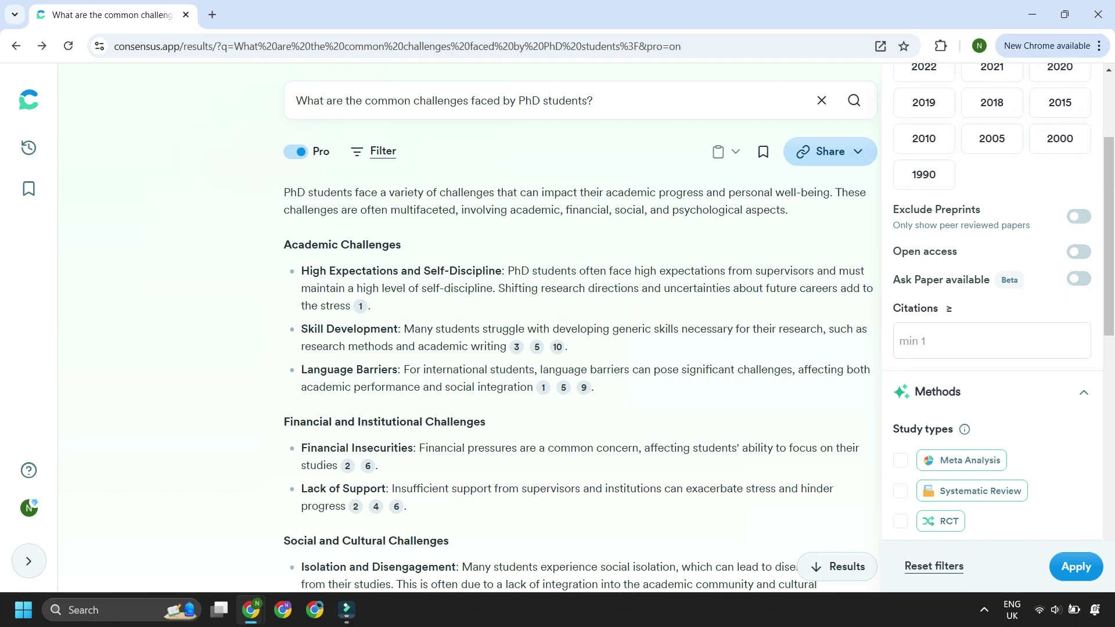
{"action": "scroll", "coordinate": [992, 303], "scroll_direction": "down", "scroll_amount": 5}
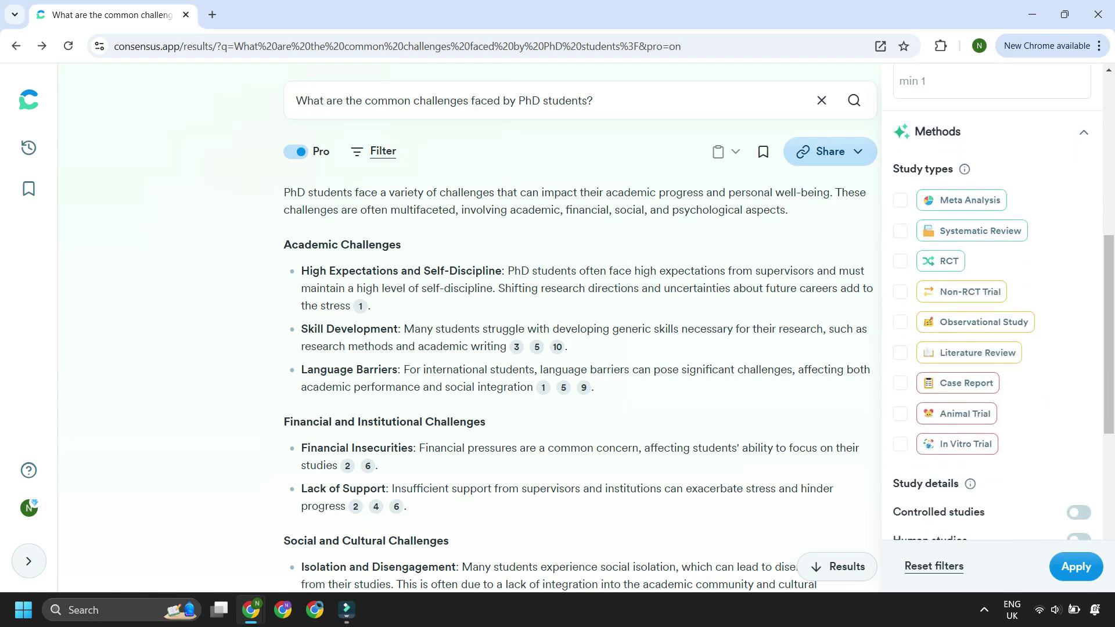
{"action": "left_click", "coordinate": [900, 321]}
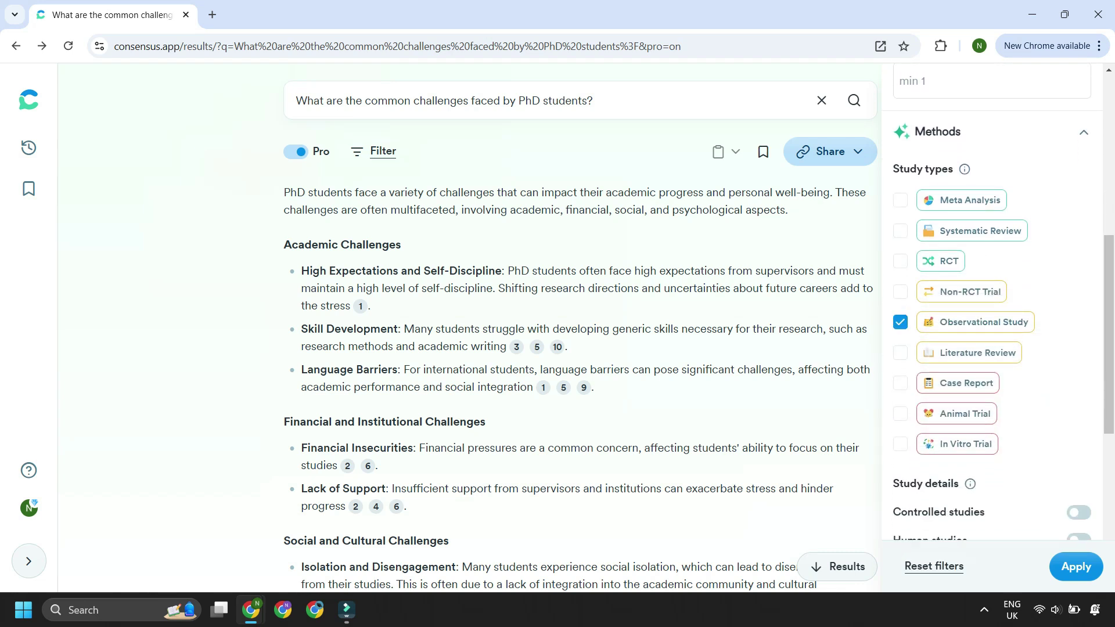